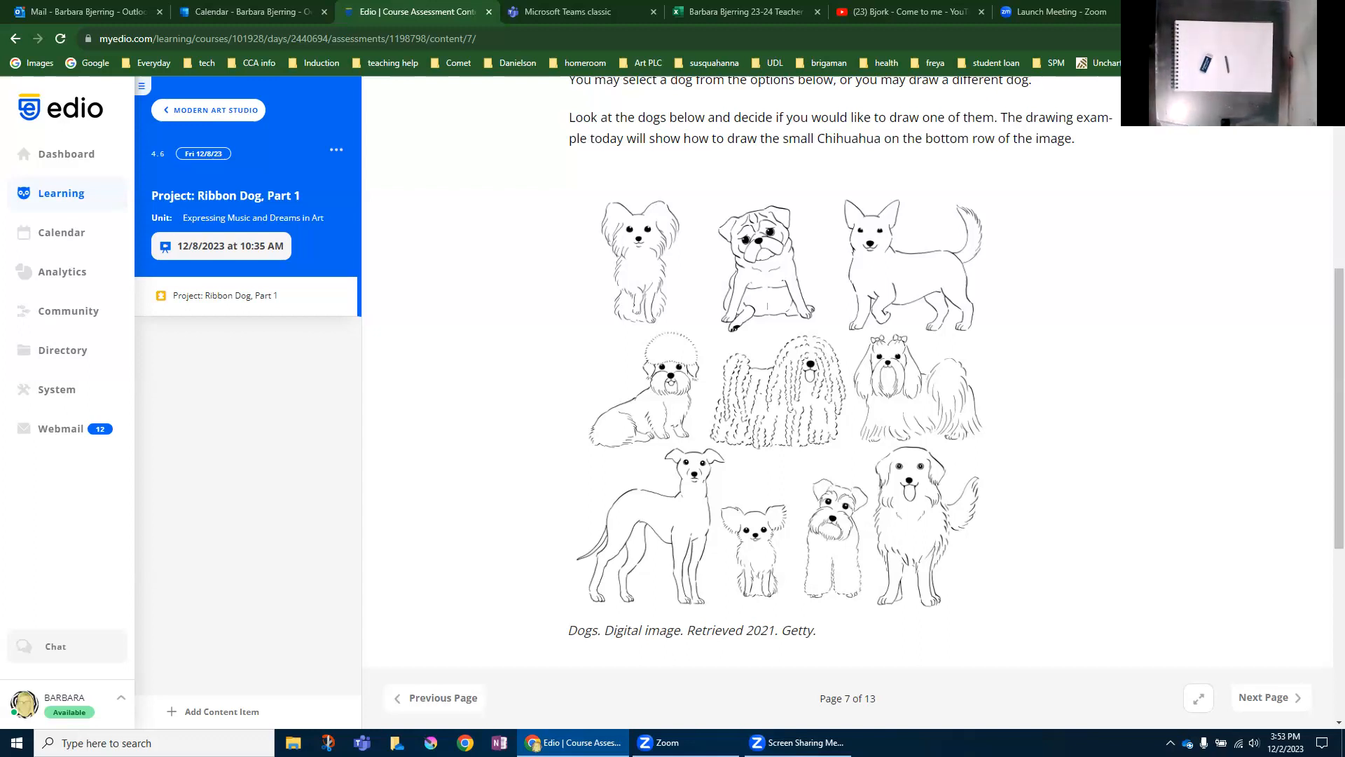
Page forward through the lesson to the project review, then back to page 7 with the dog choices.
left_click(1263, 697)
scroll(1141, 580, "down", 3)
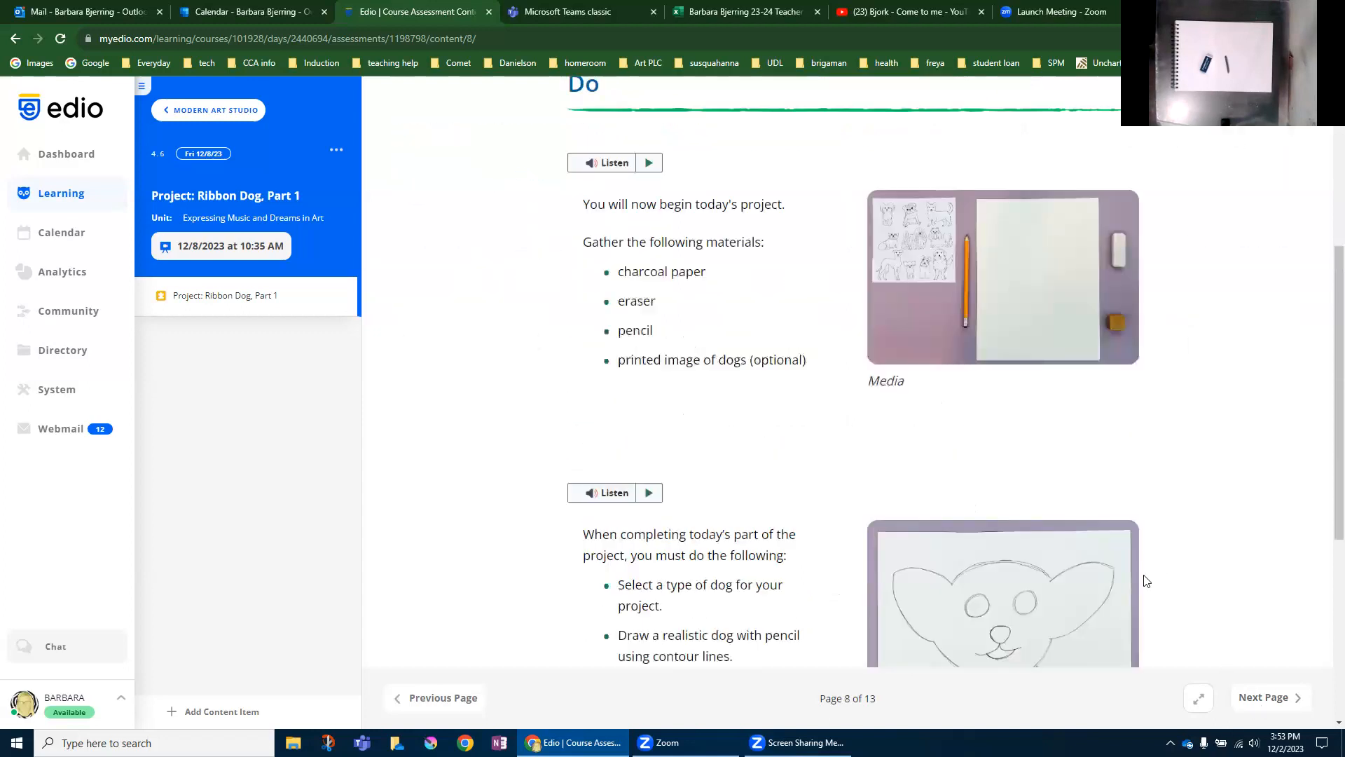
scroll(1145, 581, "down", 3)
left_click(1264, 696)
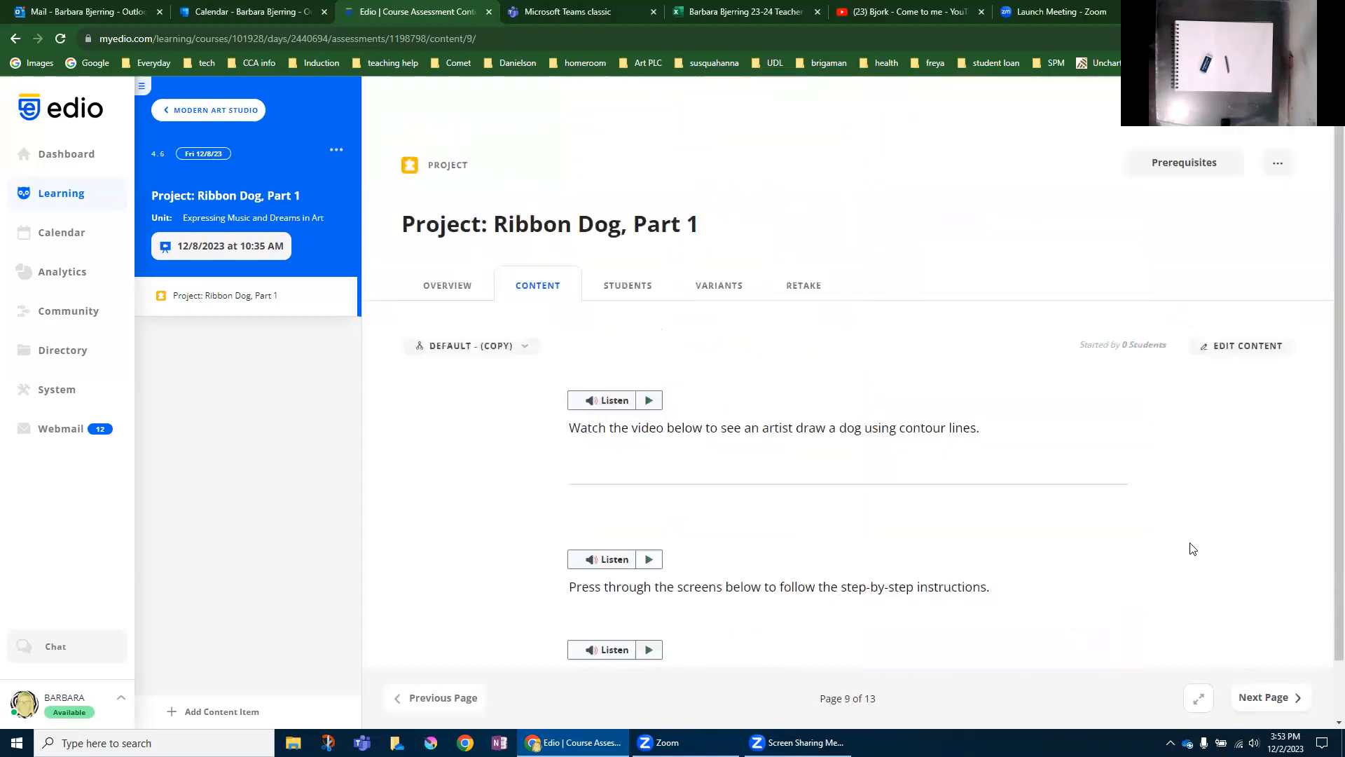
scroll(1193, 548, "down", 3)
scroll(1192, 549, "down", 3)
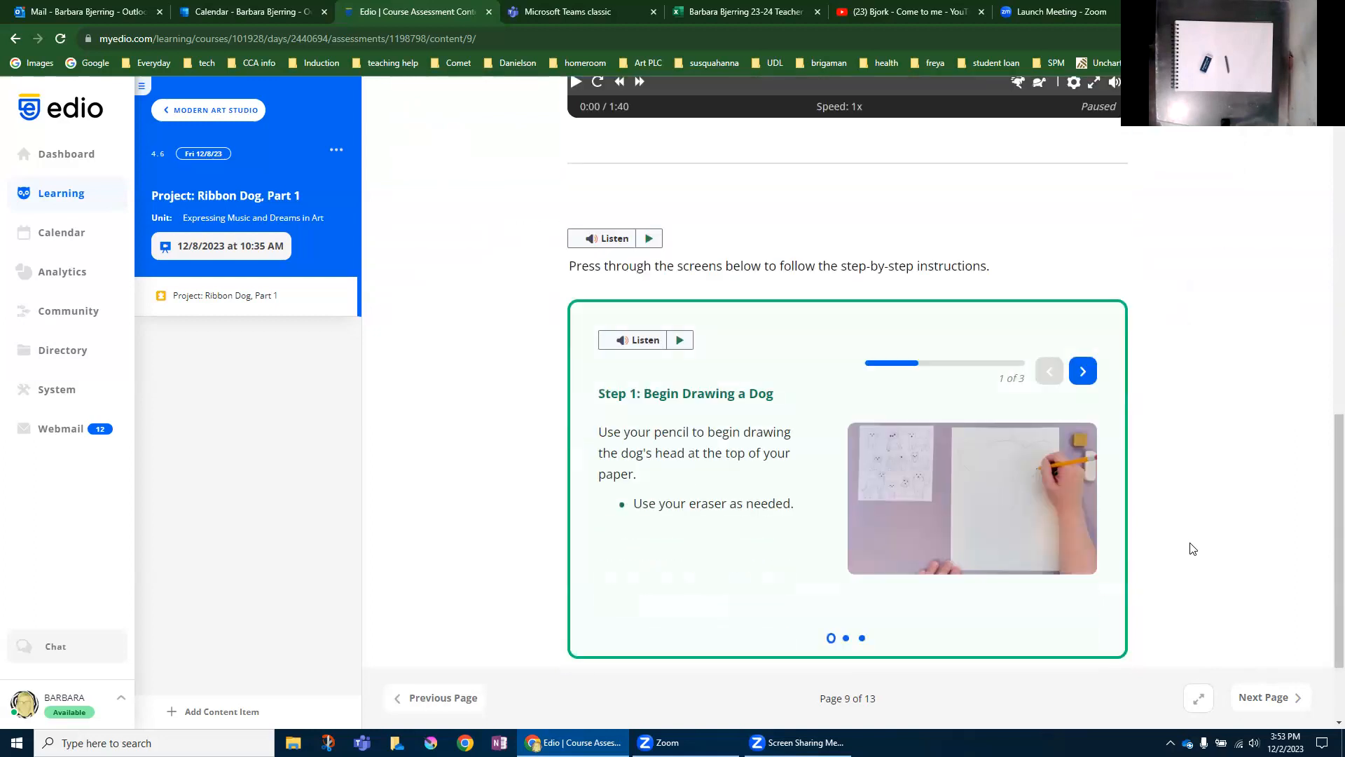
scroll(1191, 549, "down", 3)
left_click(1264, 697)
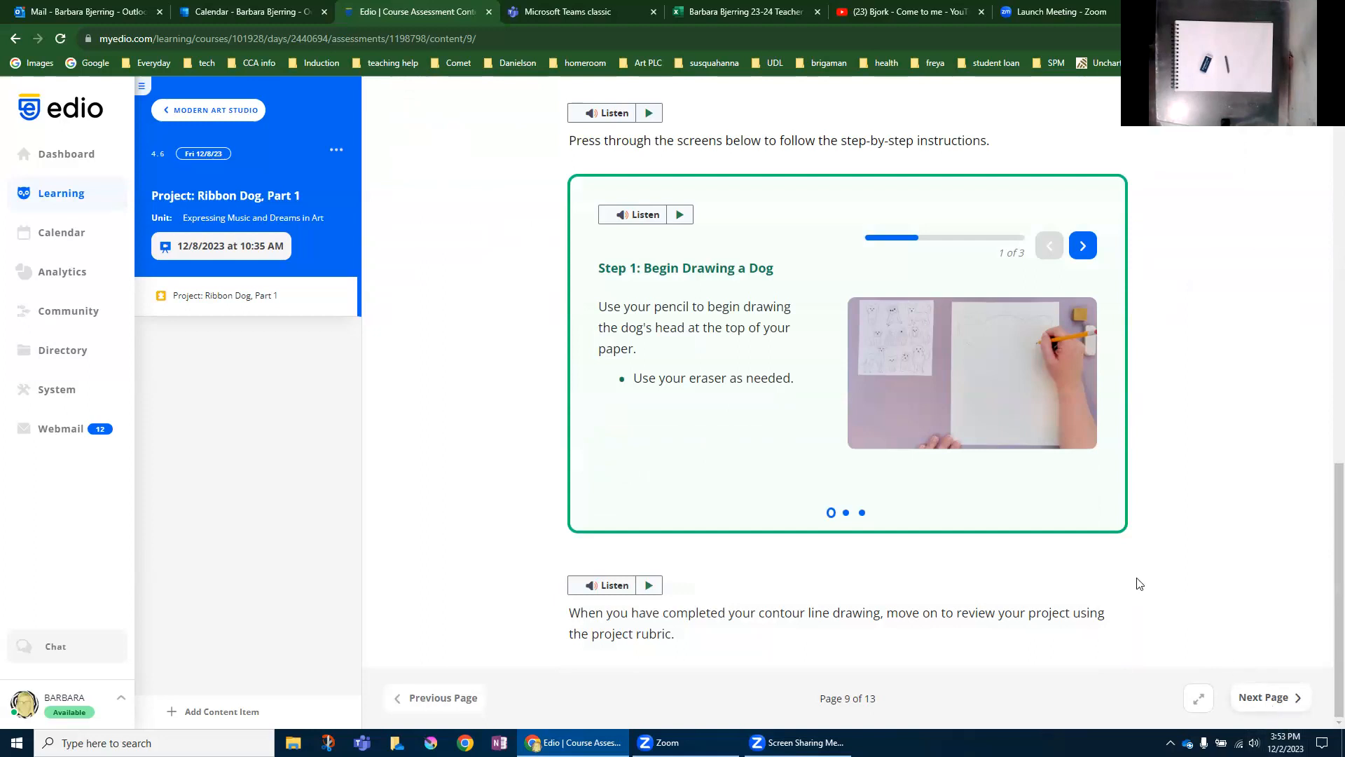
scroll(1135, 572, "down", 2)
scroll(1134, 573, "down", 2)
scroll(1135, 572, "down", 3)
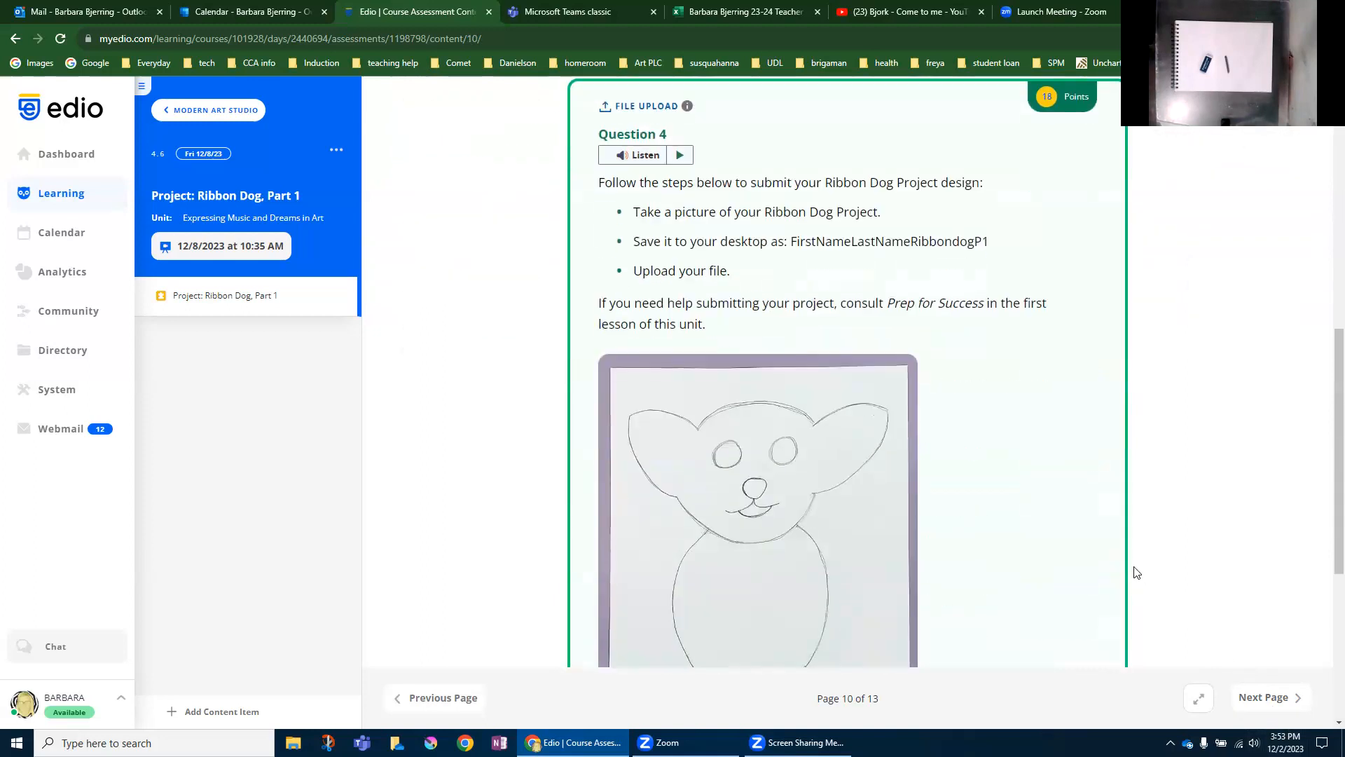
scroll(1134, 572, "down", 3)
scroll(1134, 572, "up", 2)
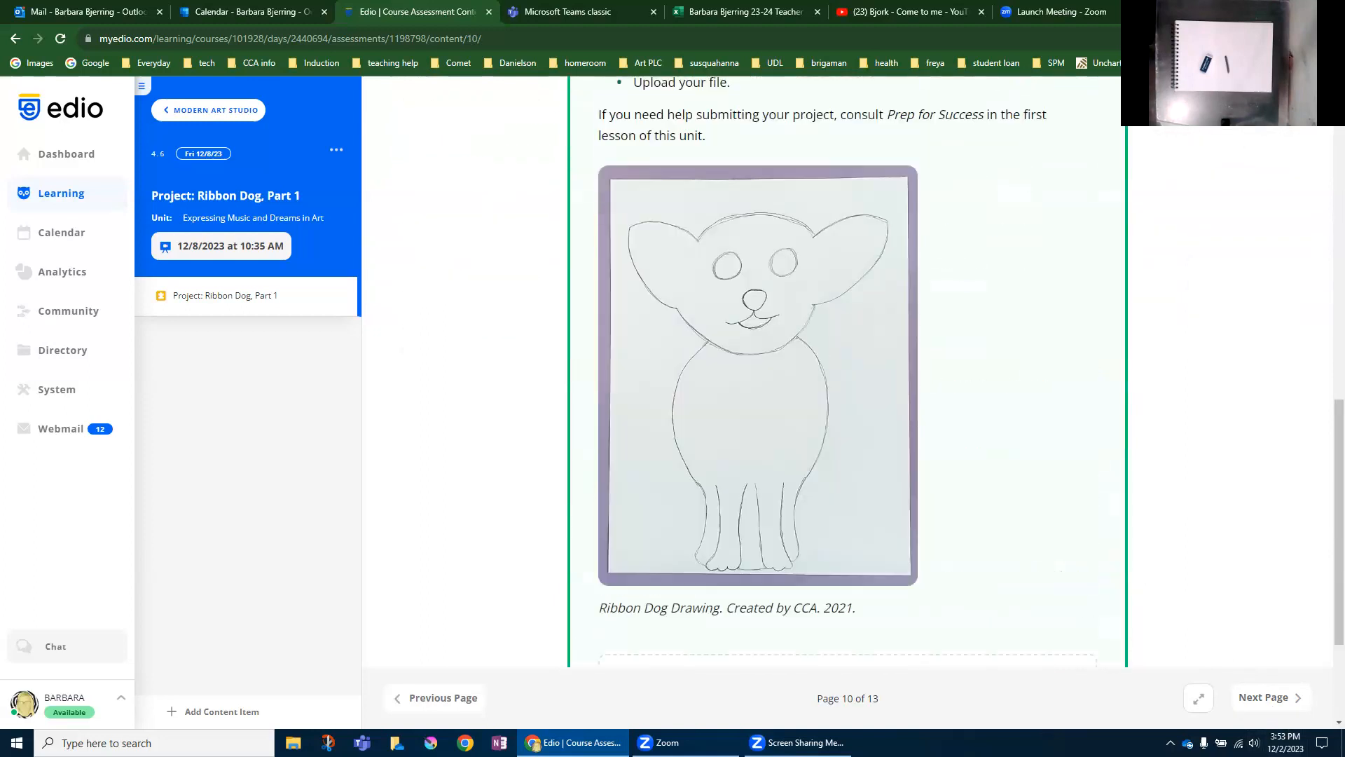
scroll(1134, 573, "up", 2)
left_click(436, 698)
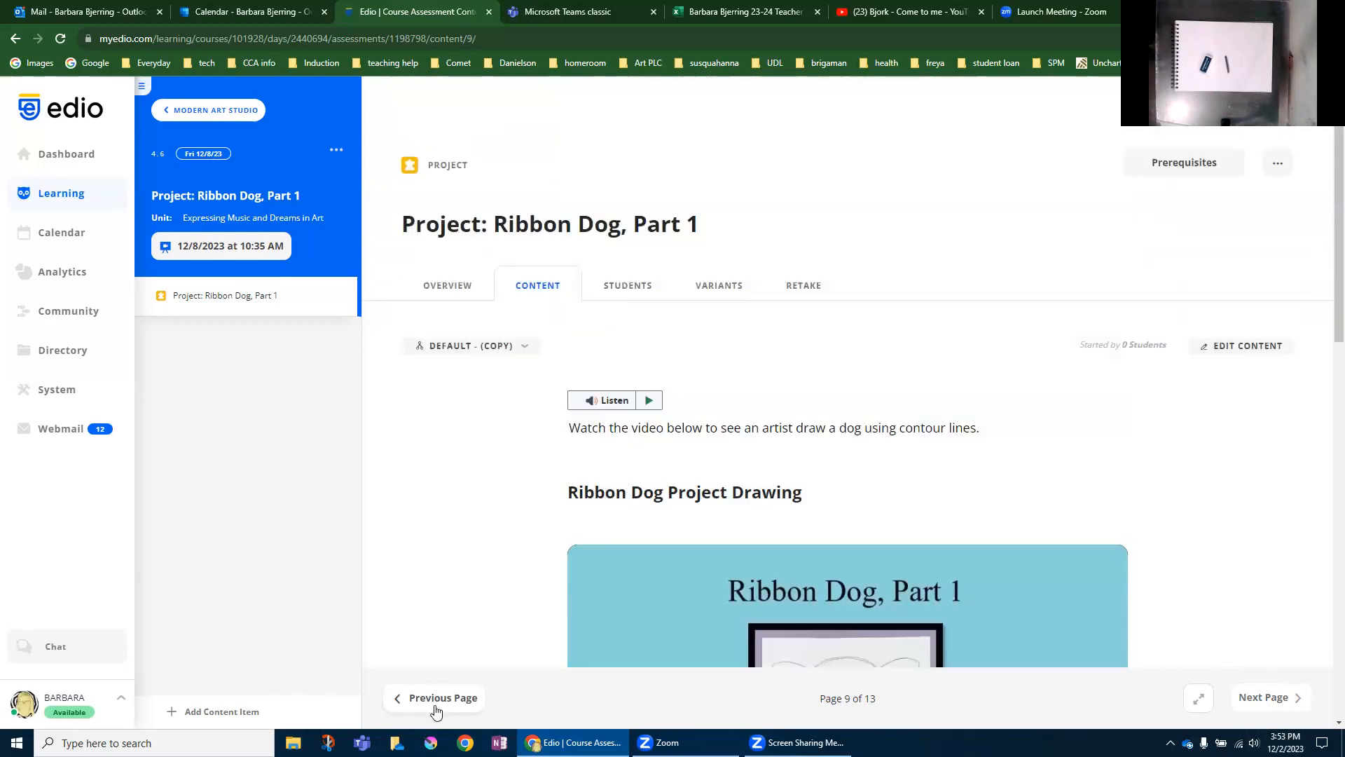
left_click(436, 699)
left_click(437, 699)
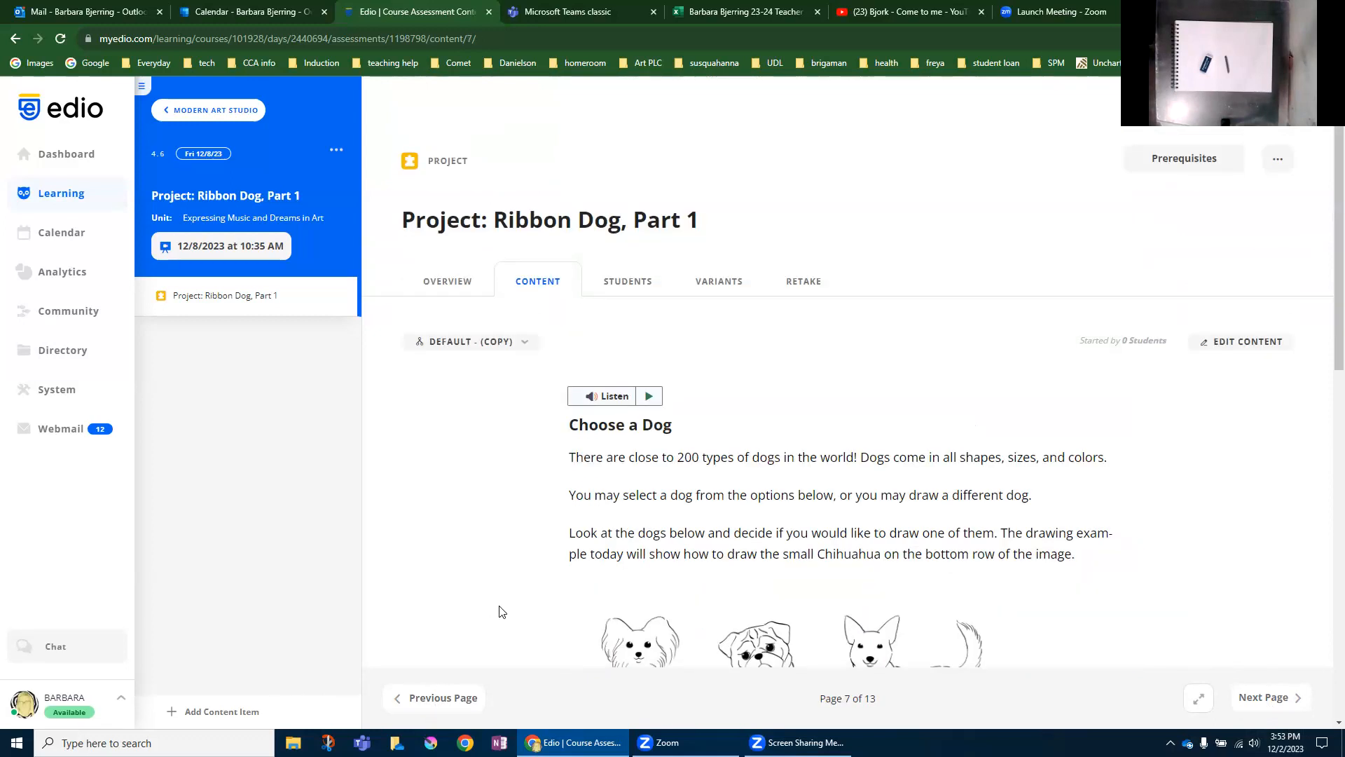
scroll(499, 612, "down", 2)
scroll(499, 612, "down", 2)
scroll(500, 612, "down", 2)
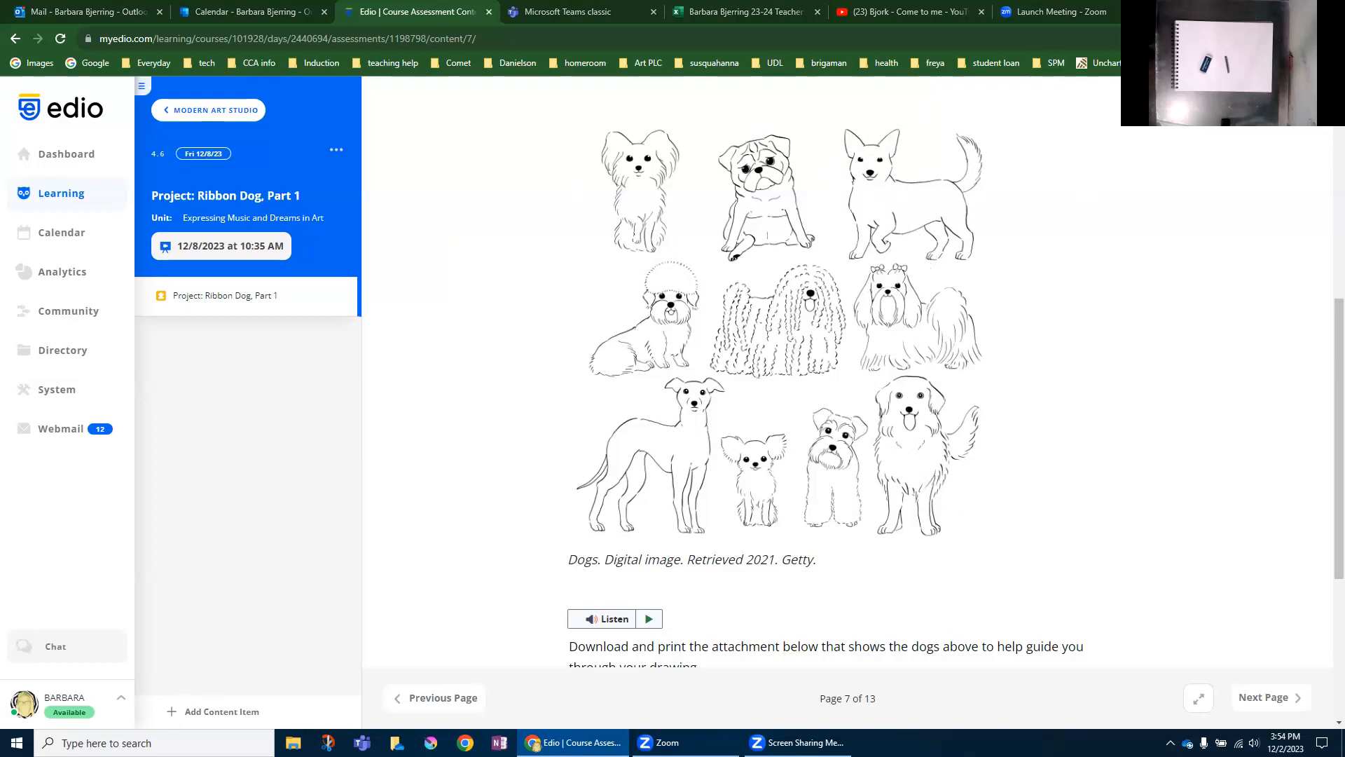
Search Windows for 'snip' and launch Snip & Sketch.
left_click(145, 742)
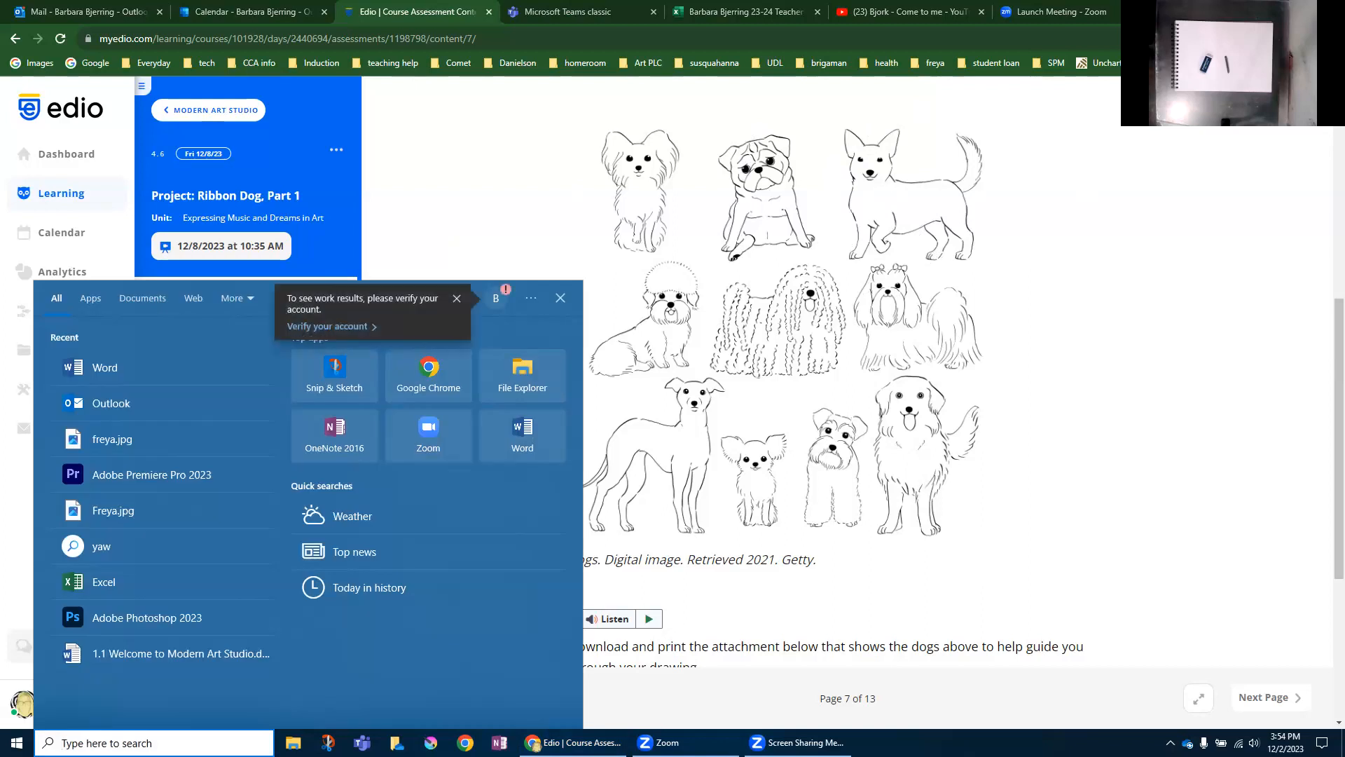
type("snip")
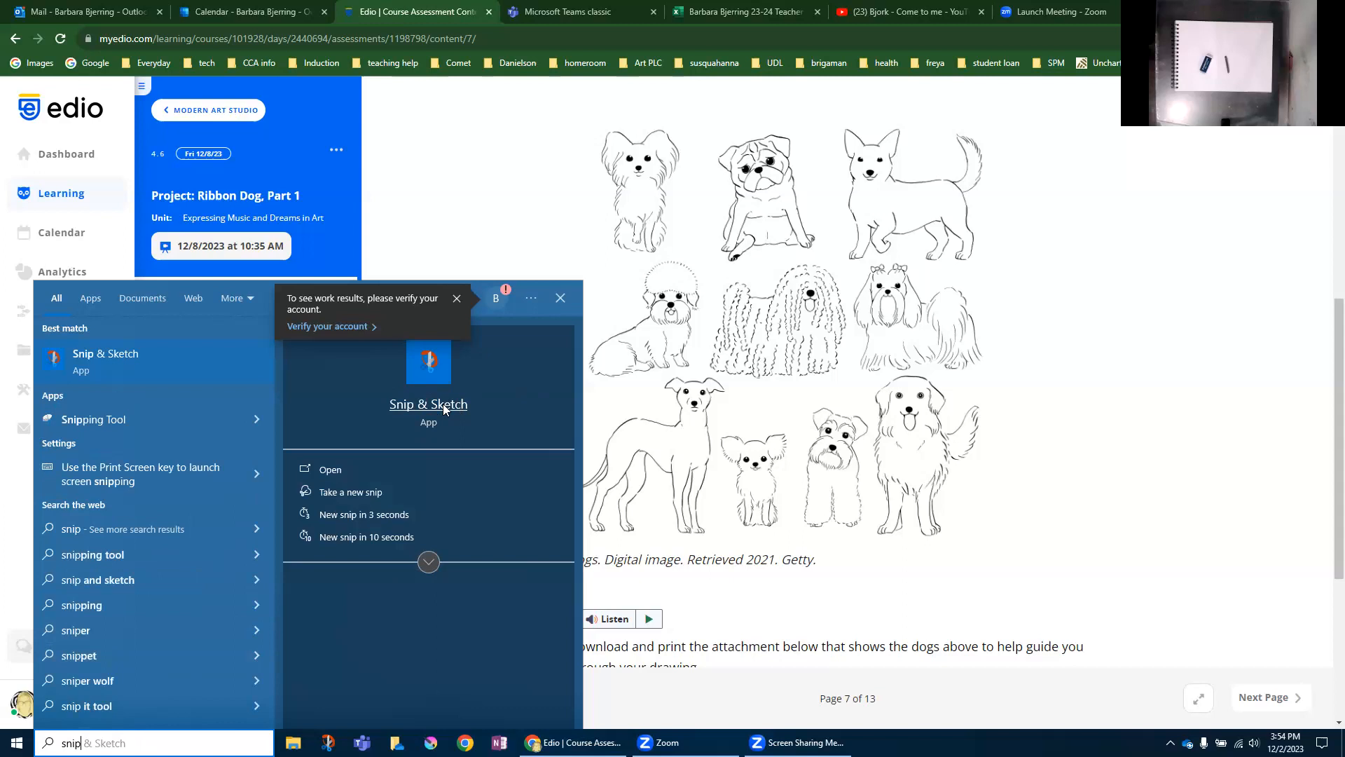
left_click(444, 410)
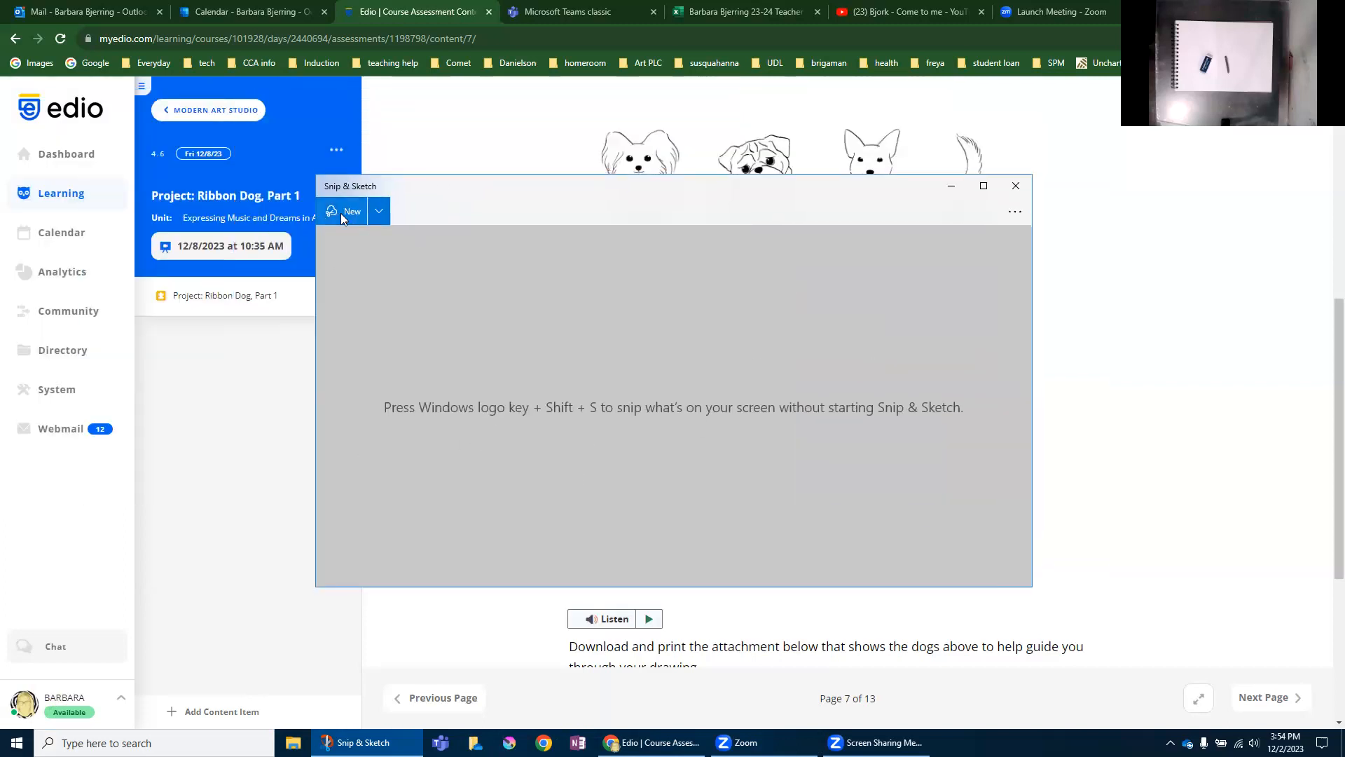
Snip the curly-tailed top-right dog, save it to the Desktop as dog.jpg, and close Snip & Sketch.
left_click(359, 213)
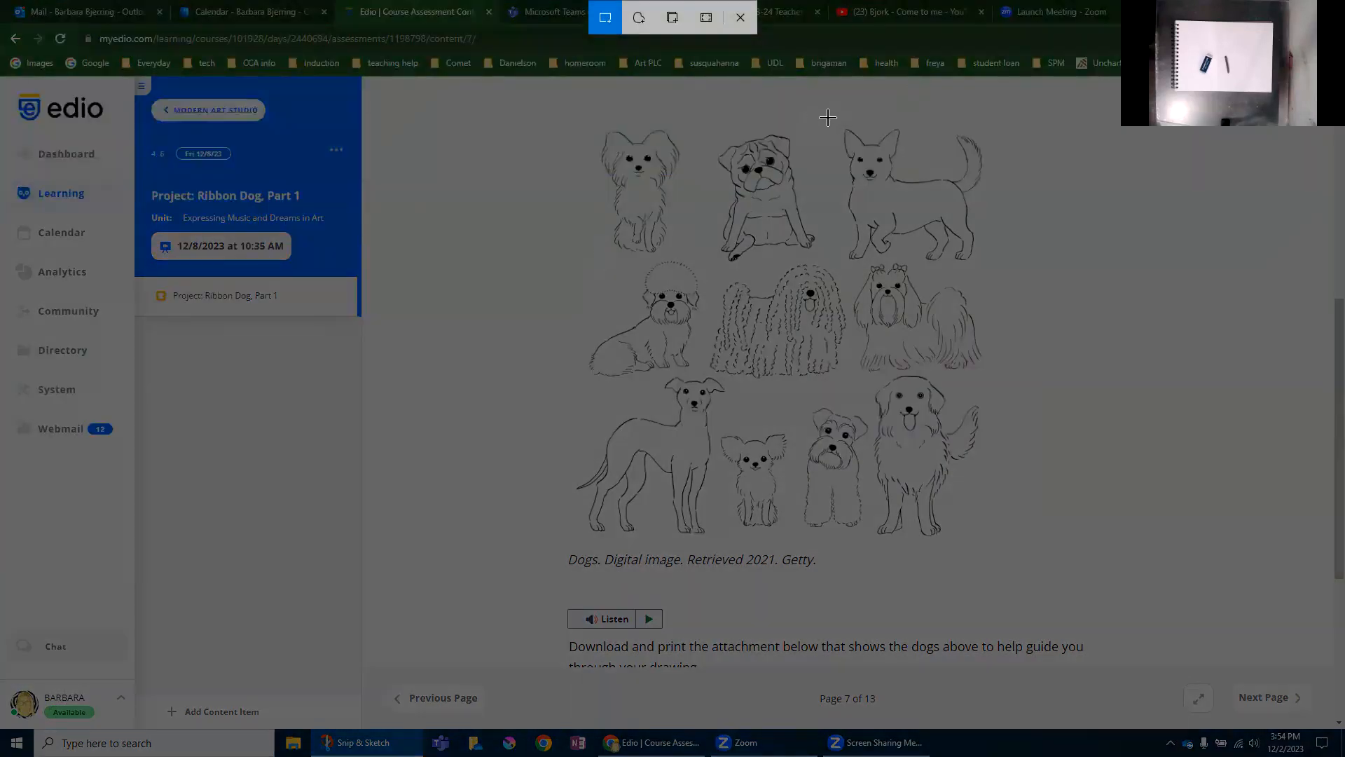
mouse_move(829, 118)
left_mouse_down()
mouse_move(1005, 267)
mouse_move(990, 265)
left_mouse_up()
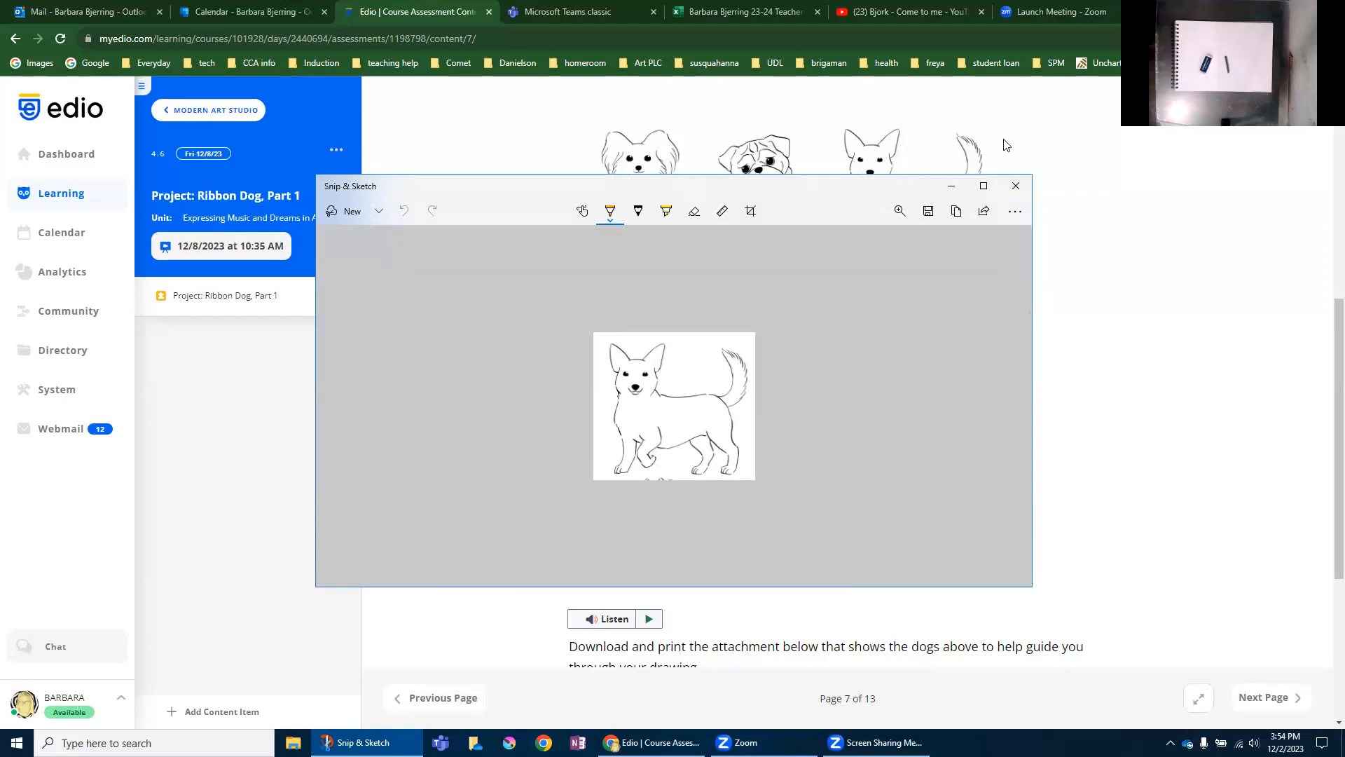
left_click(928, 212)
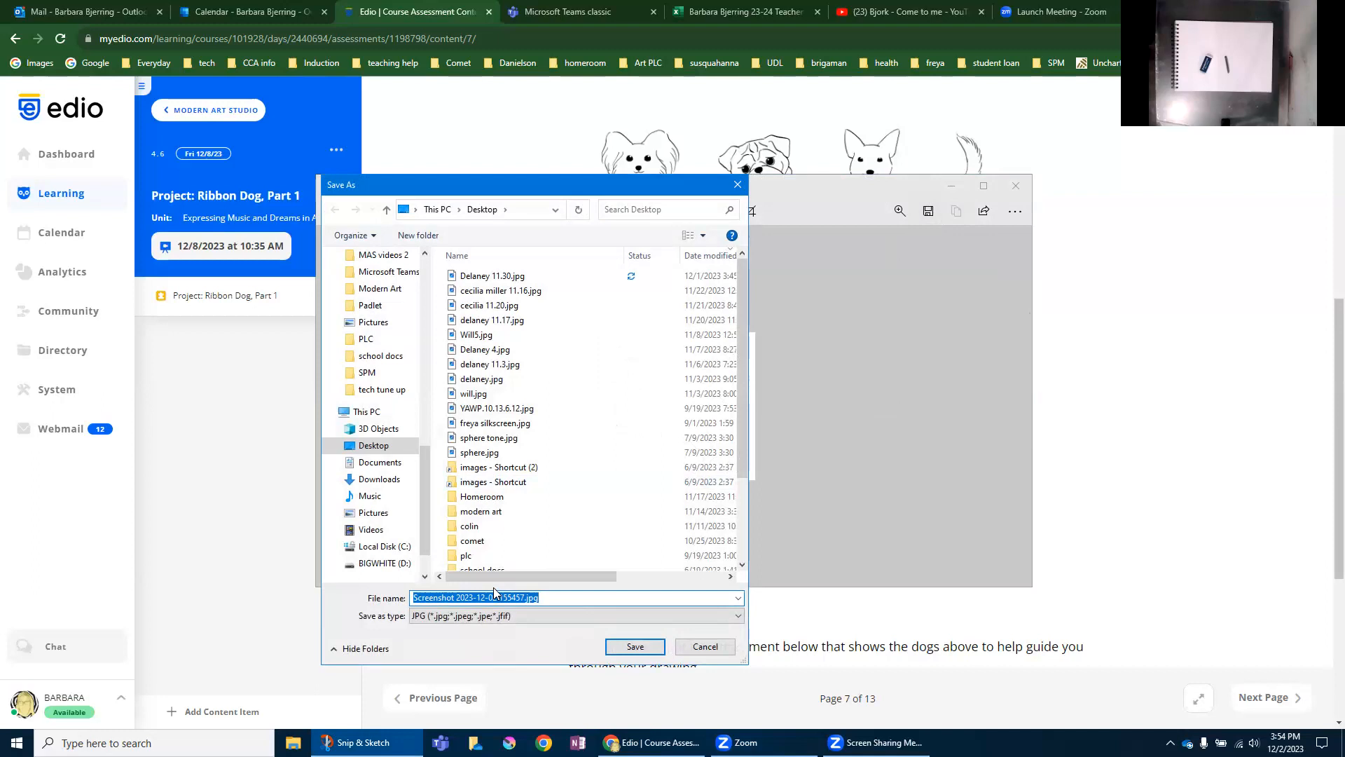
type("dog")
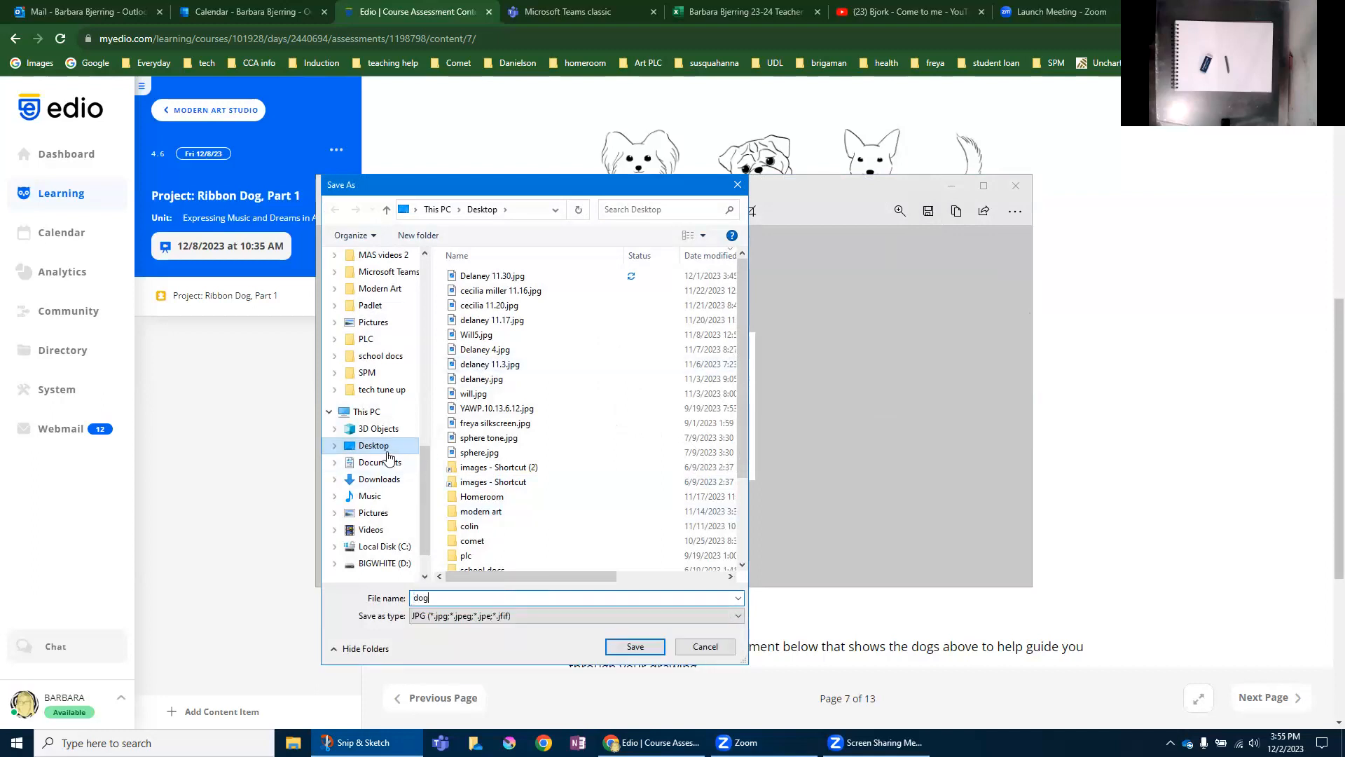
left_click(637, 647)
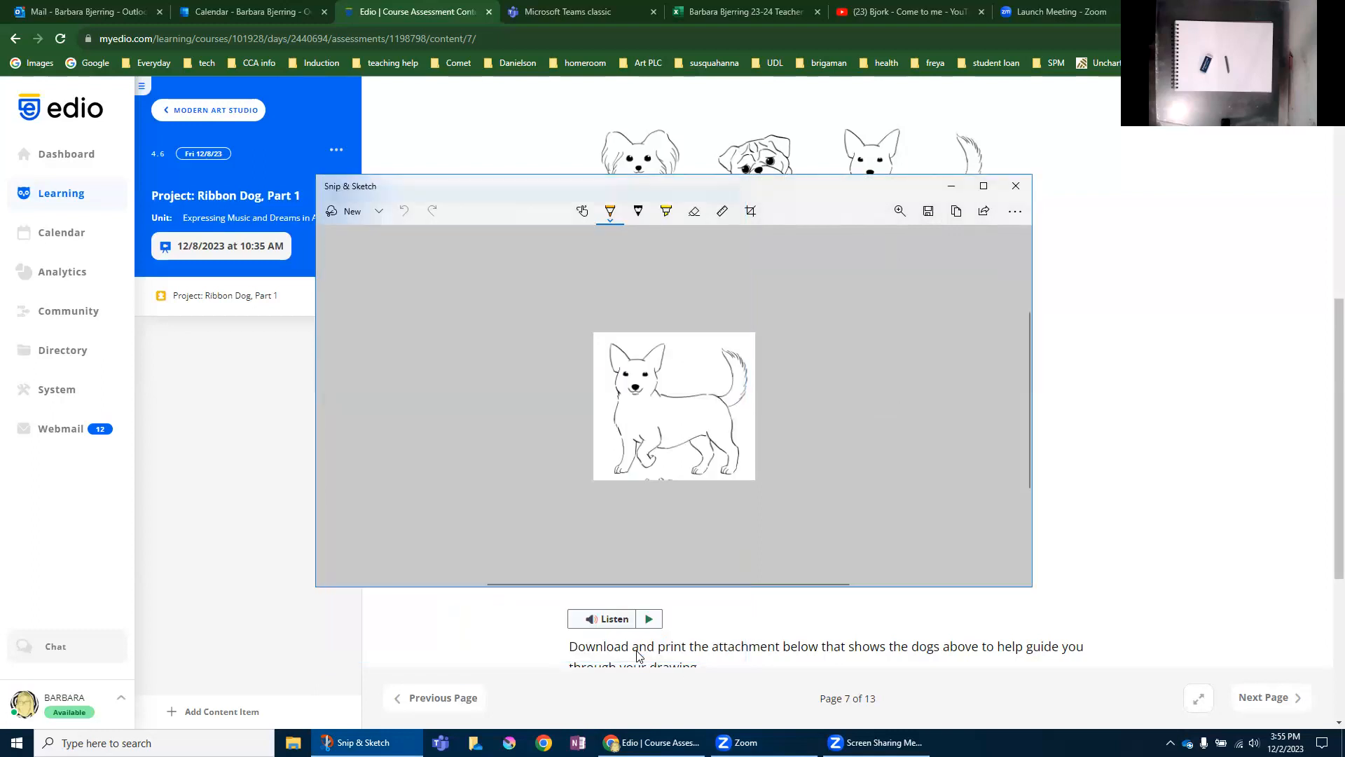
left_click(1016, 186)
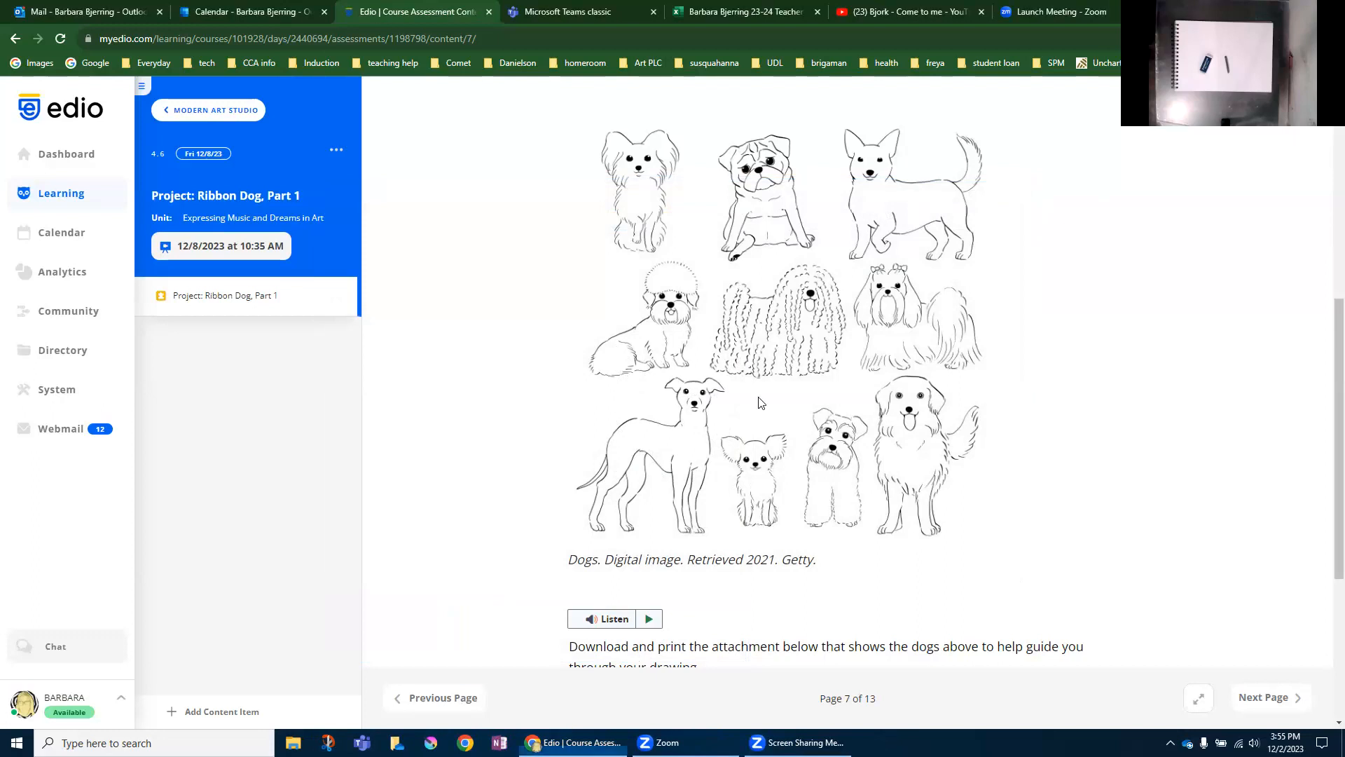
Move the browser aside, open dog.jpg from the desktop in Photos and maximize it.
mouse_move(1093, 11)
left_mouse_down()
mouse_move(8, 714)
mouse_move(55, 734)
left_mouse_up()
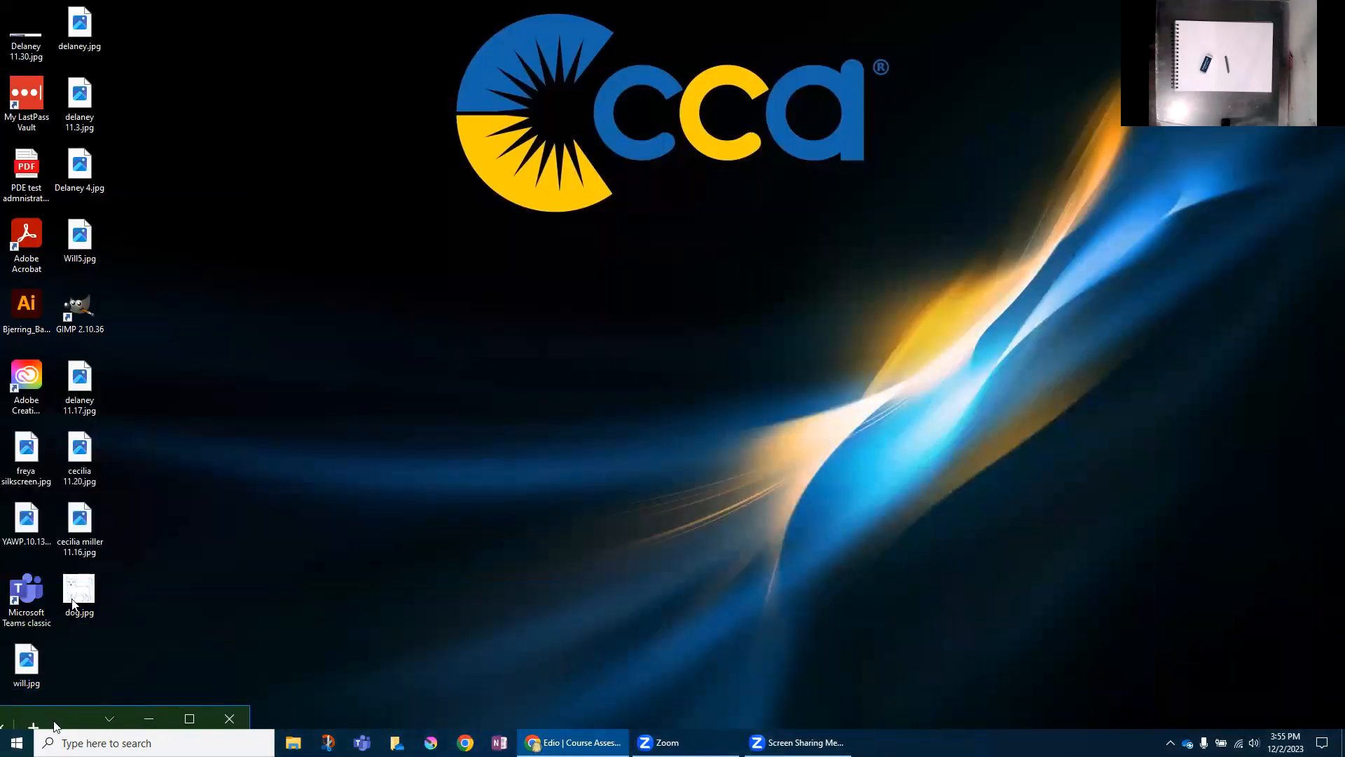
double_click(74, 597)
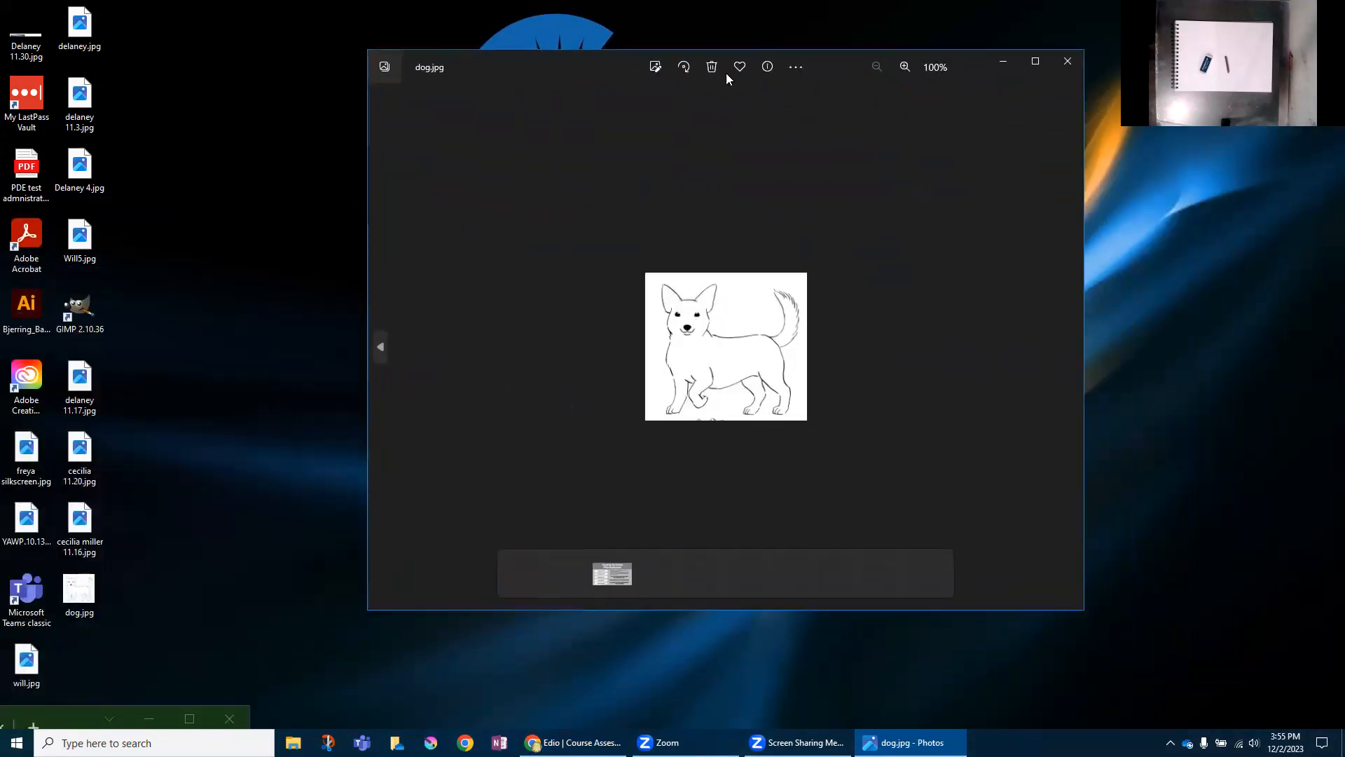
left_click(905, 67)
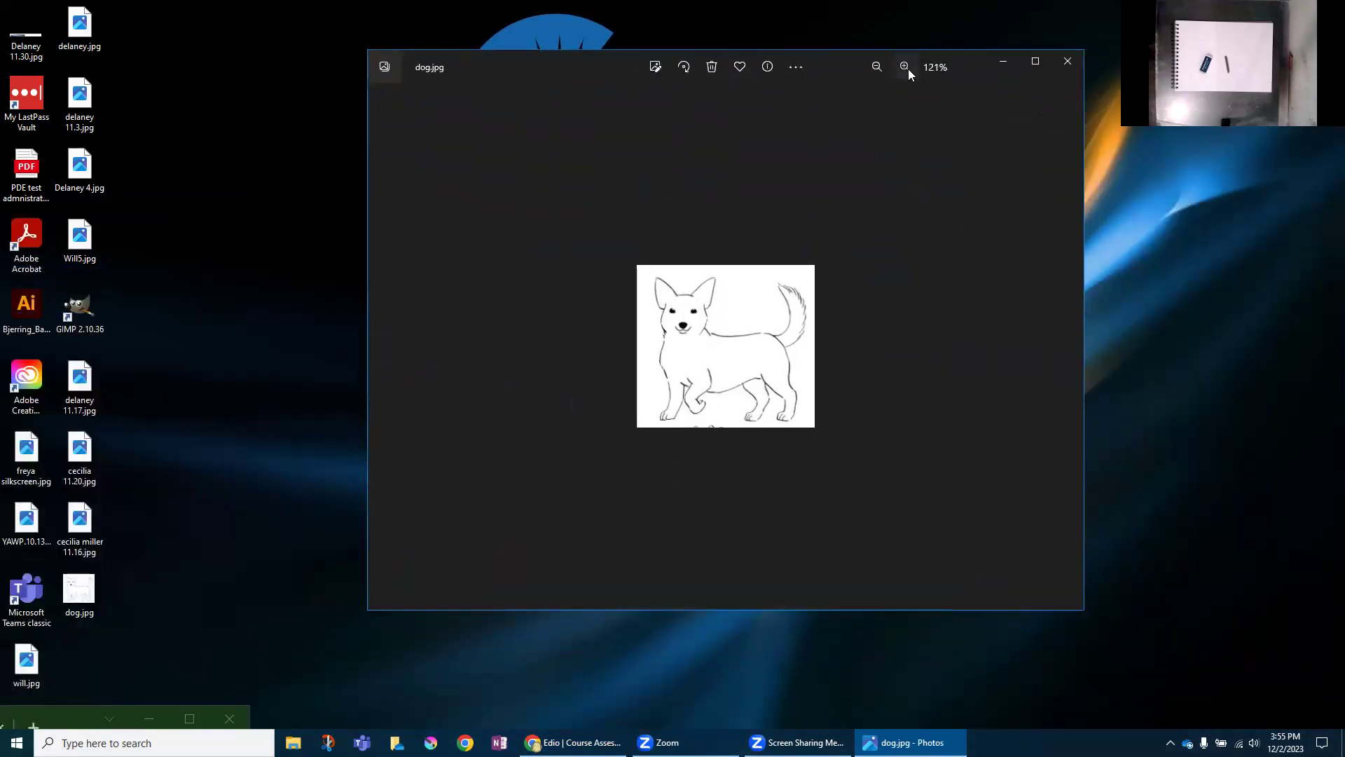
left_click(1035, 64)
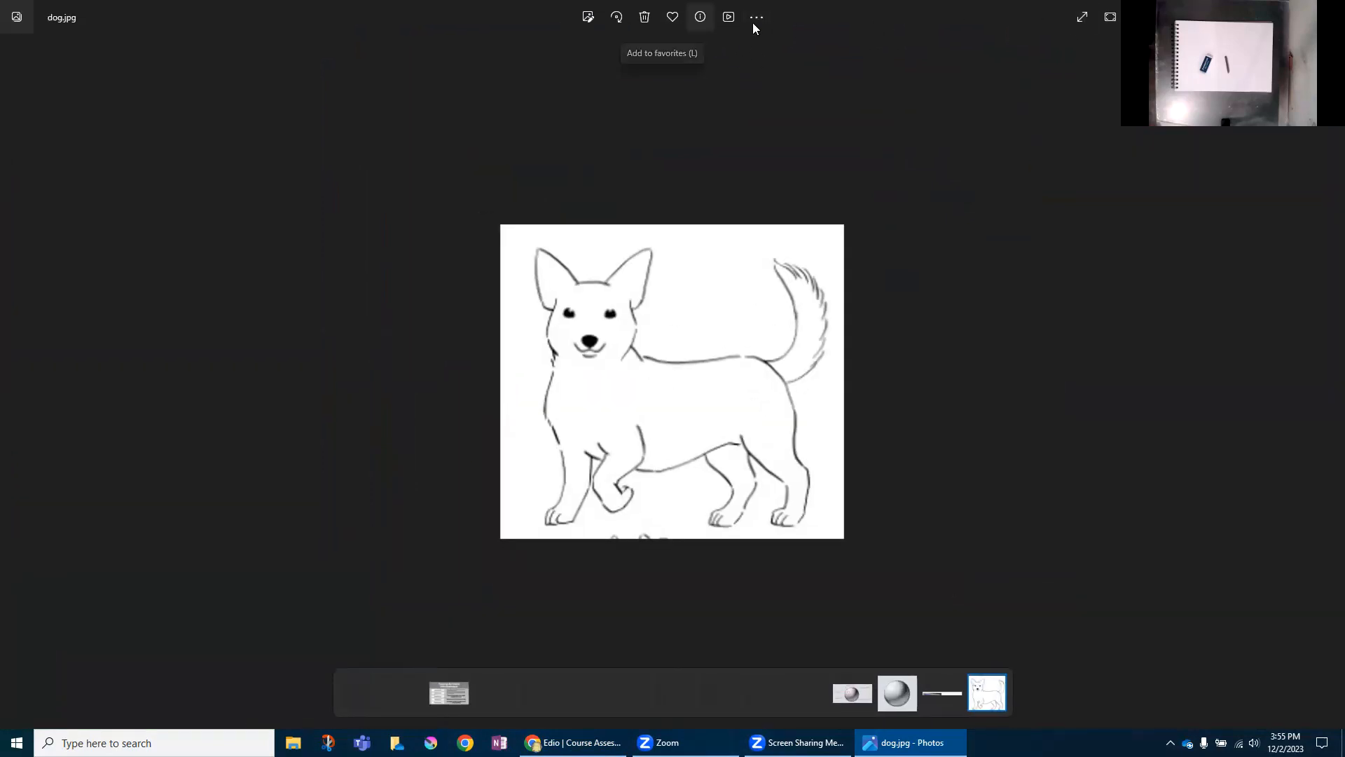
Zoom in with Ctrl+plus until the dog fills the screen height, backing off one level.
key("ctrl+plus")
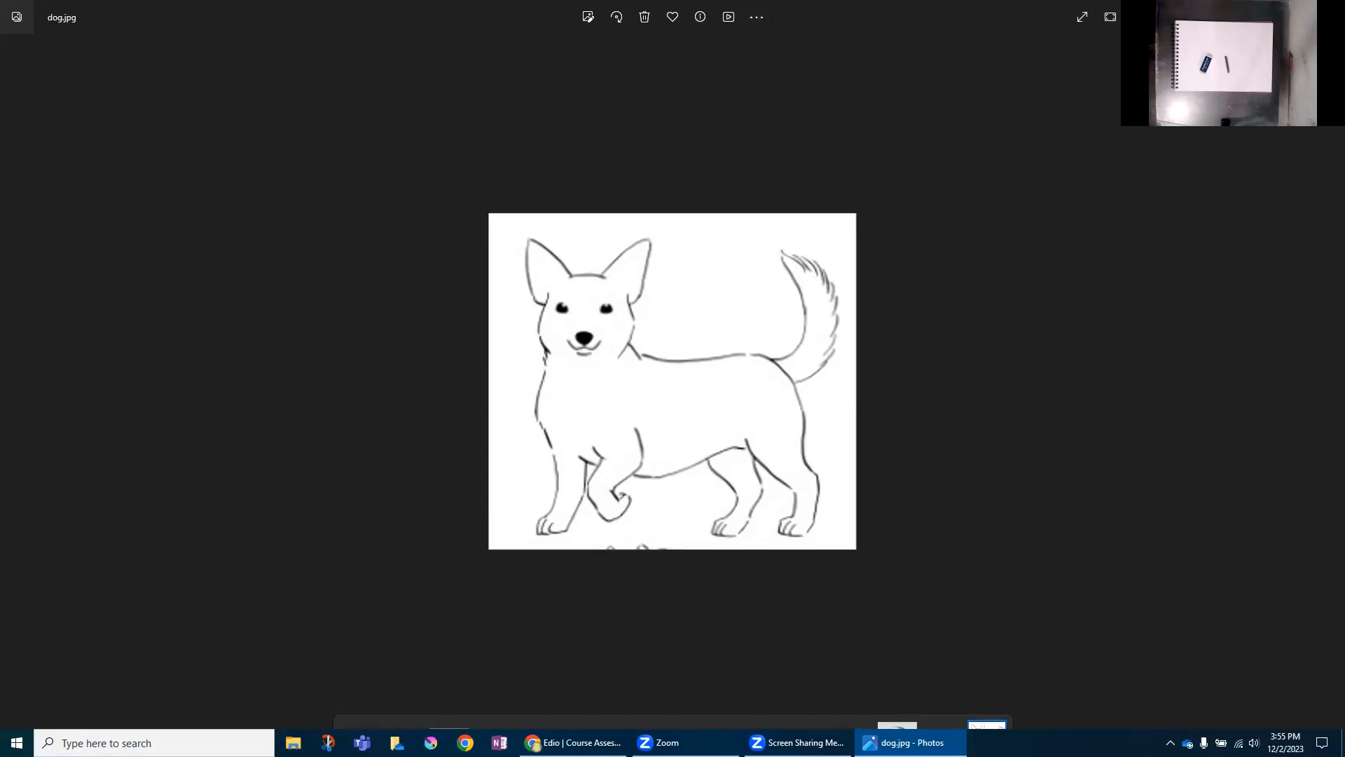
key("ctrl+plus")
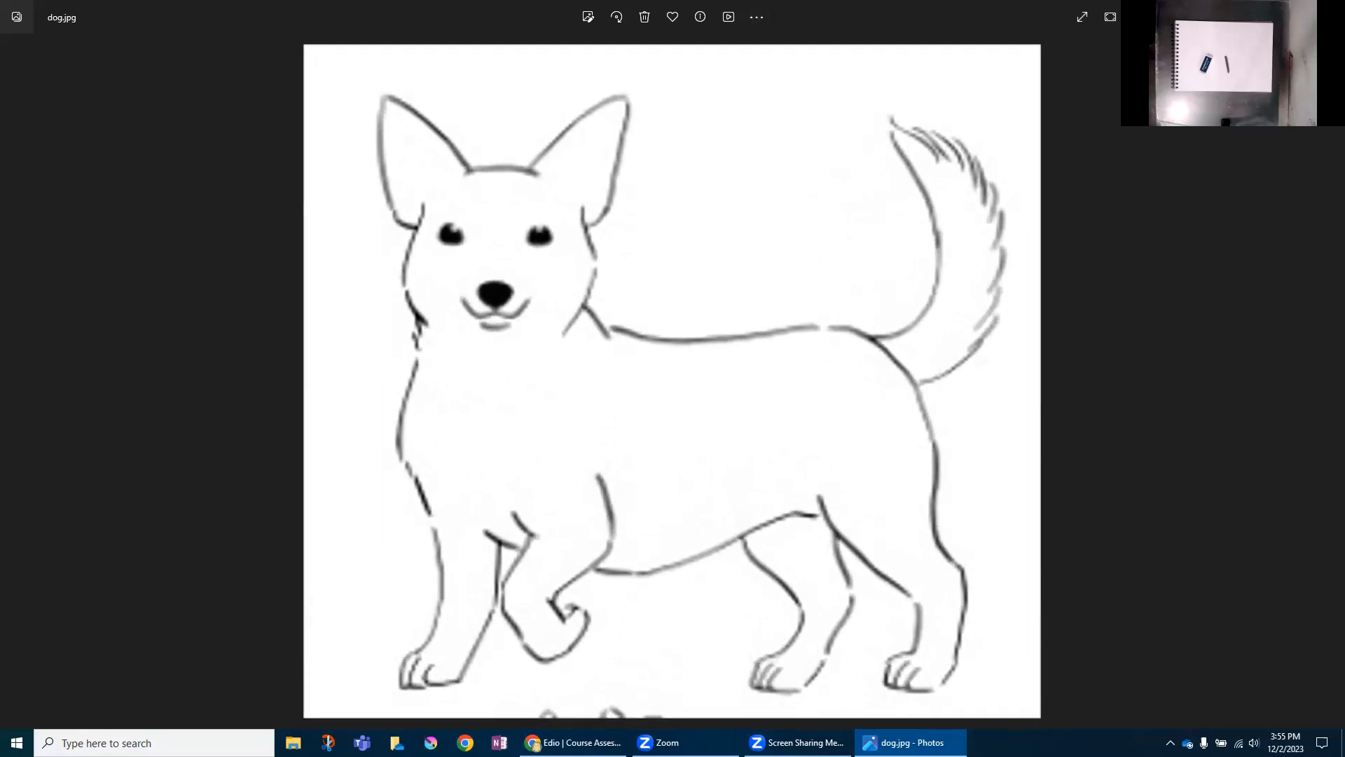
key("ctrl+plus")
key("ctrl+plus")
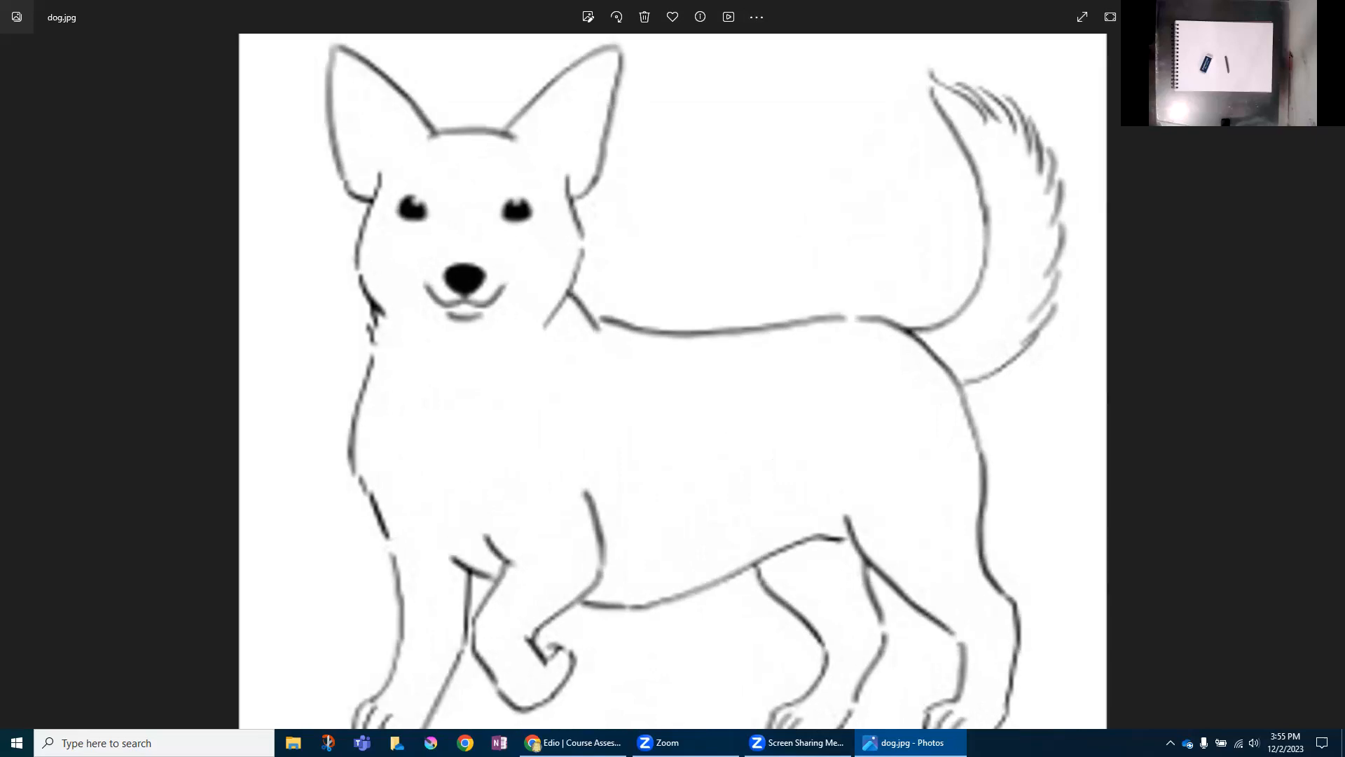
key("ctrl+plus")
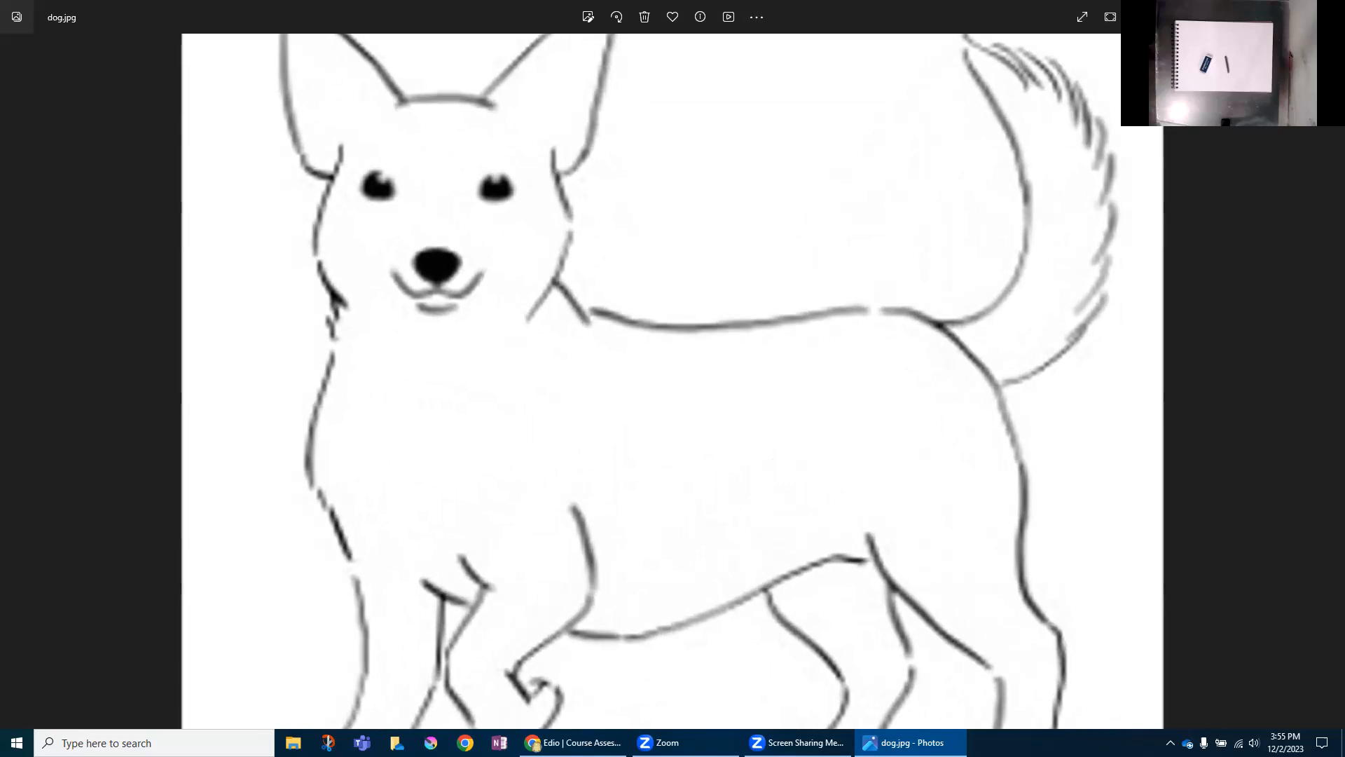
key("ctrl+minus")
key("ctrl+minus")
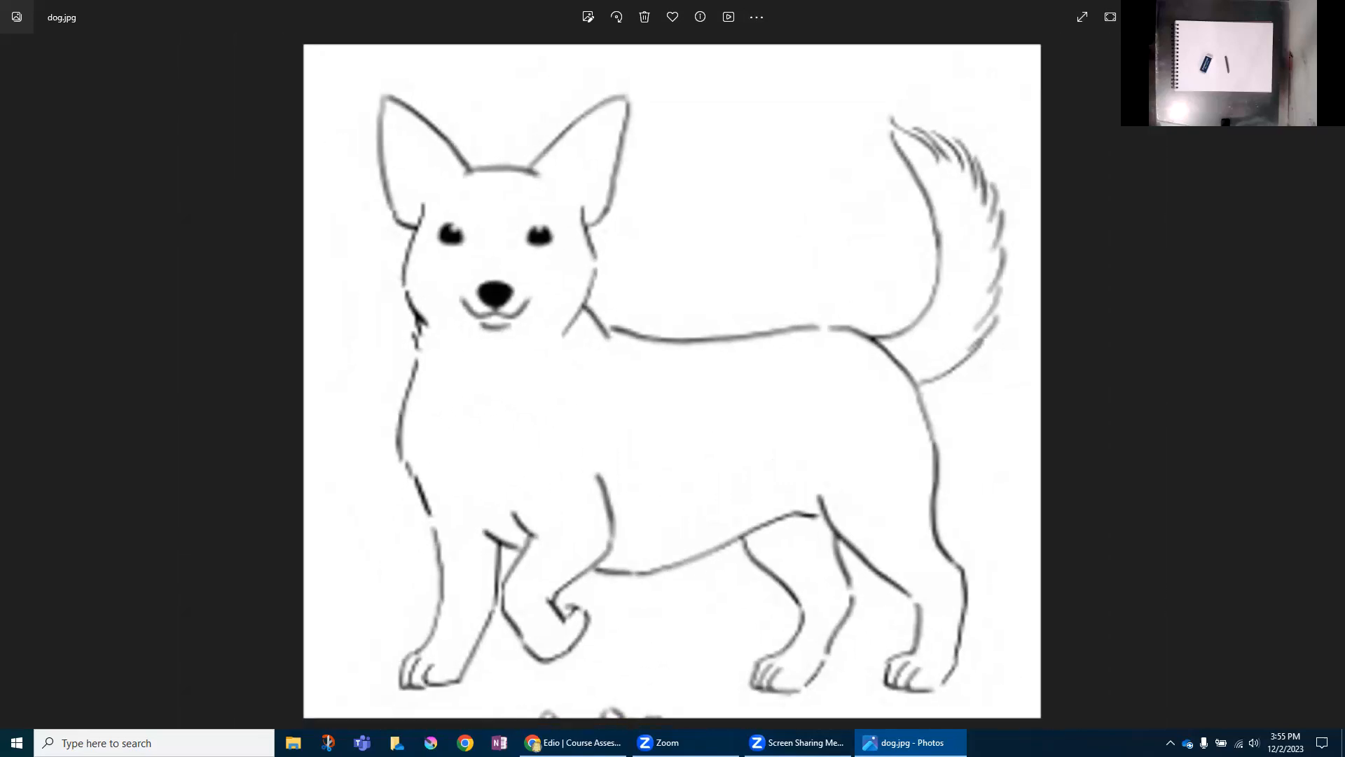